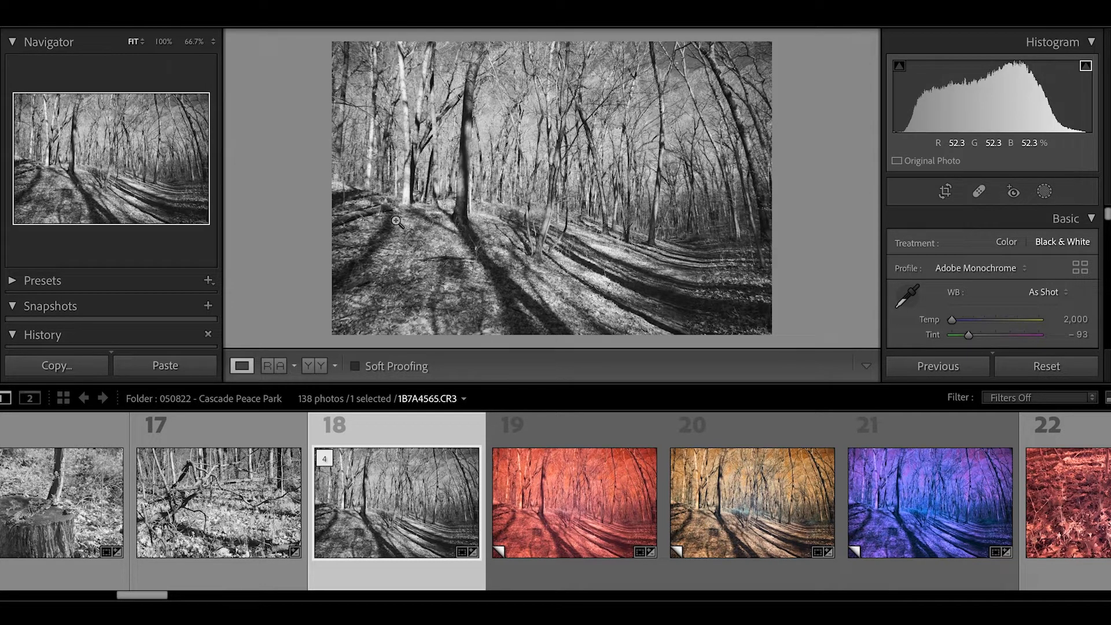
Compare the red Adobe Color, Canon R5 Super Color and Cotton Candy copies of the forest photo 1B7A4565.CR3
left_click(578, 507)
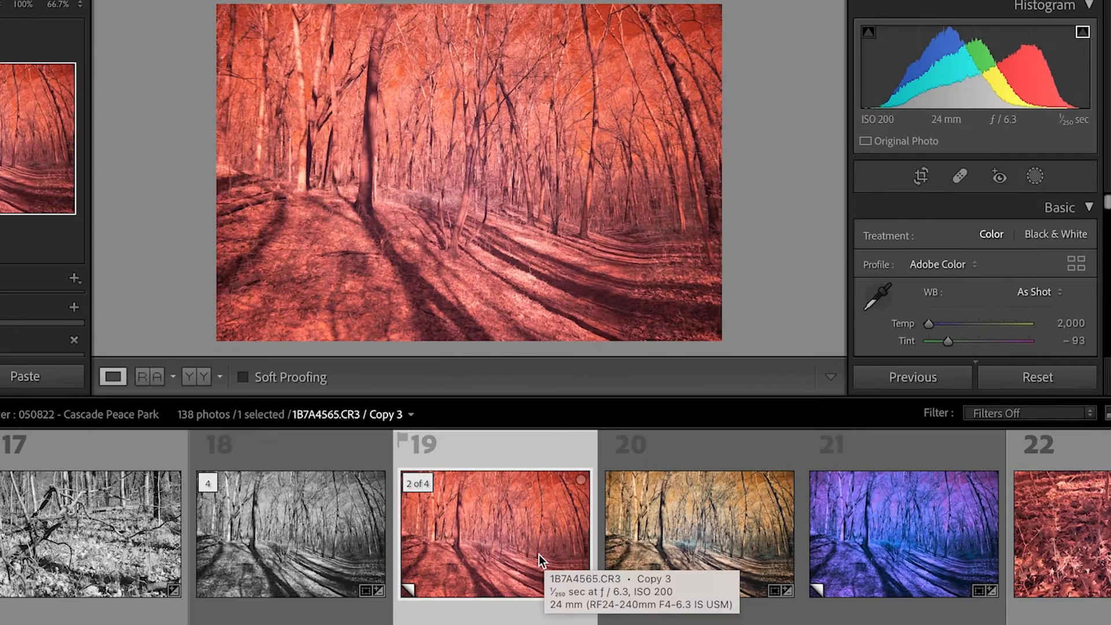
left_click(707, 553)
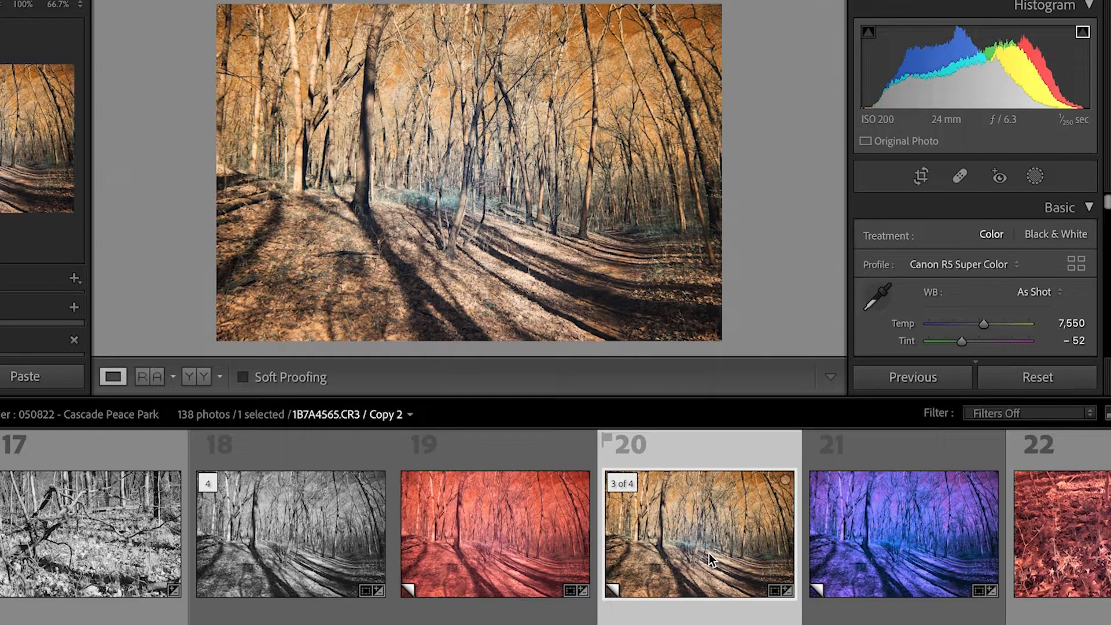
left_click(890, 550)
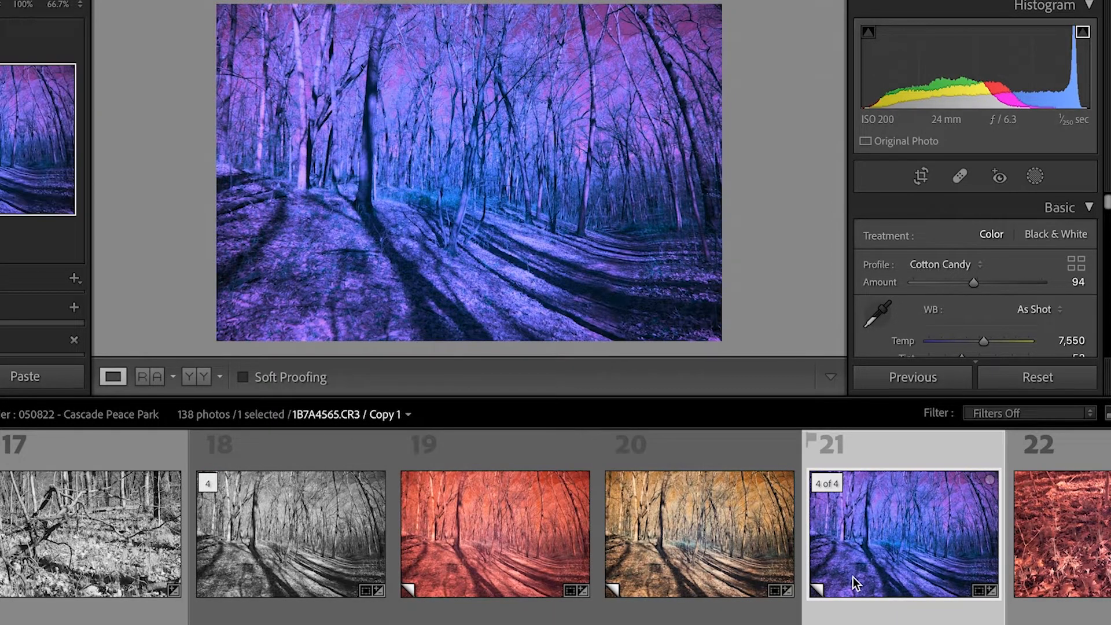
left_click(301, 565)
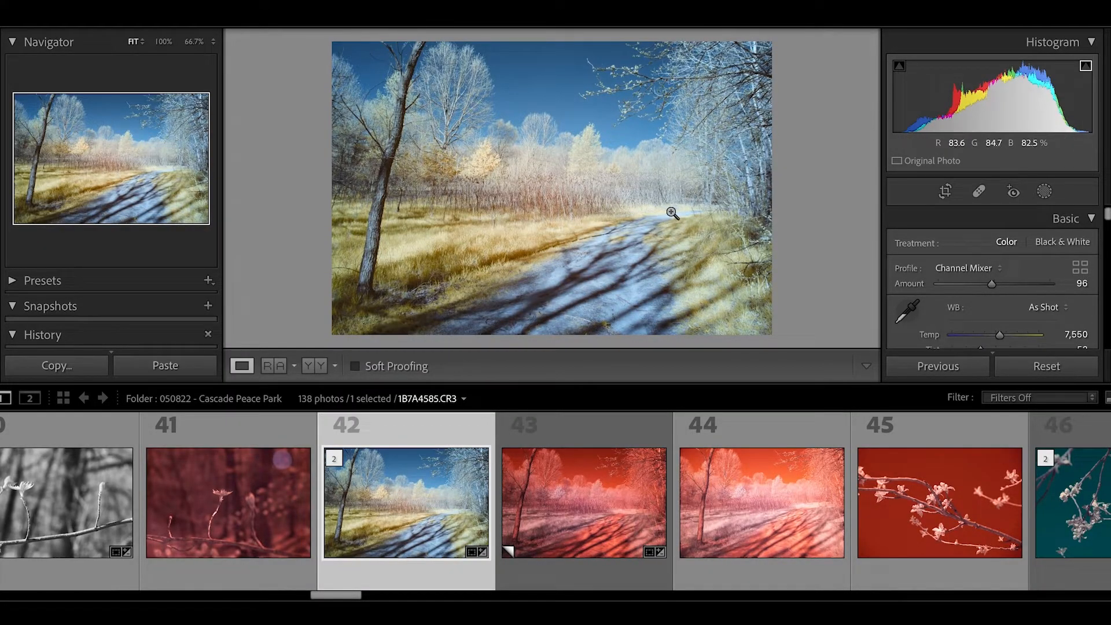
Apply the Channel Mixer profile to the red virtual copy of the path photo 1B7A4585.CR3 with an amount of 87
left_click(596, 490)
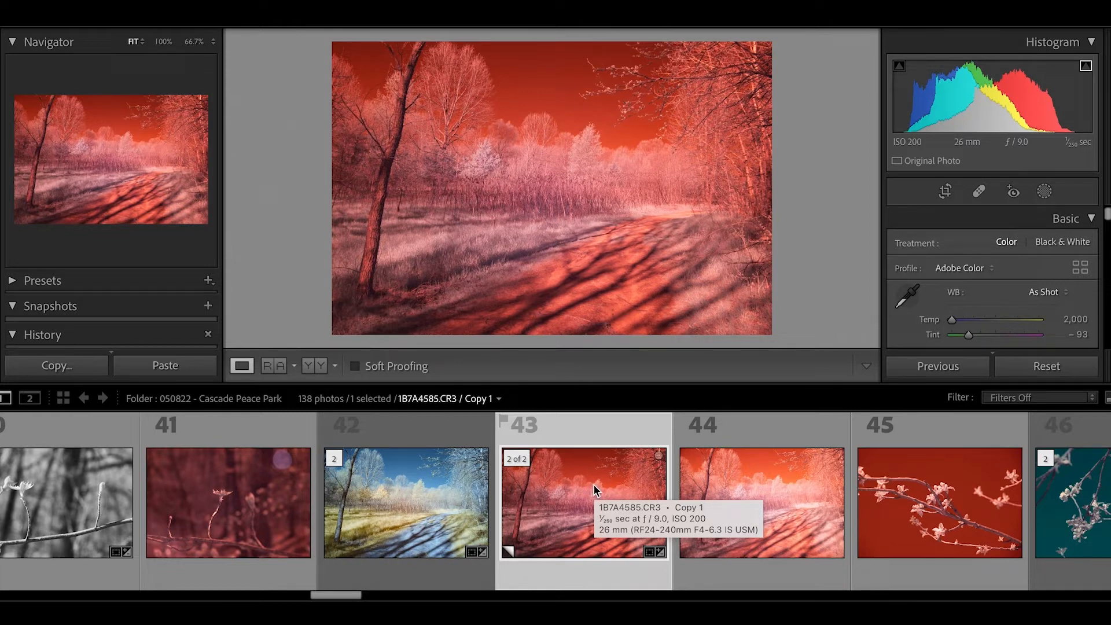
left_click(979, 269)
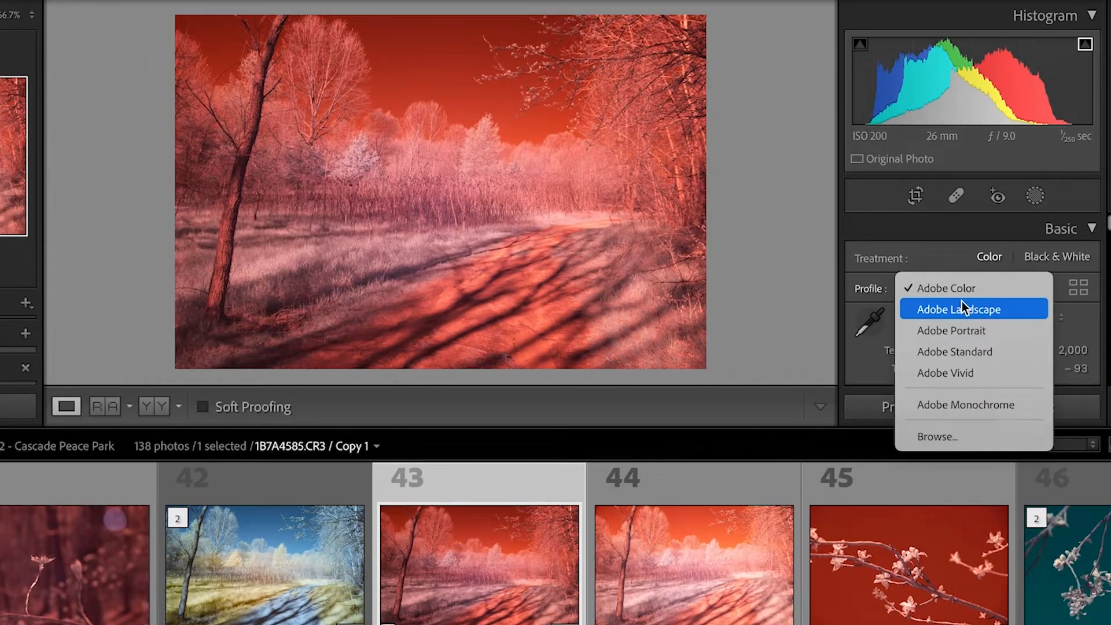
left_click(922, 435)
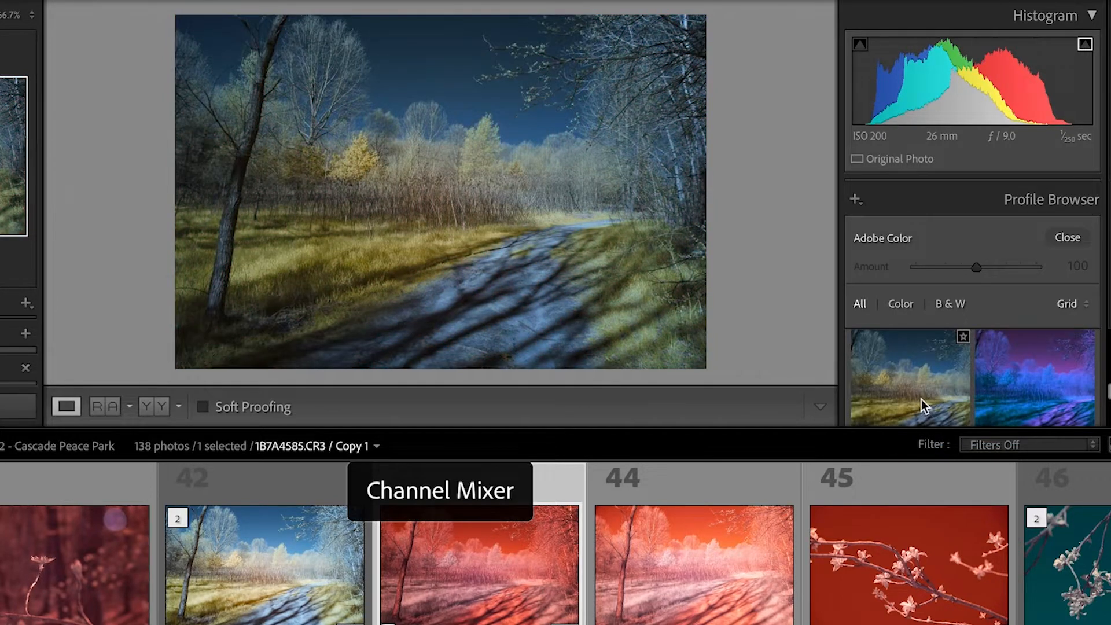
left_click(919, 396)
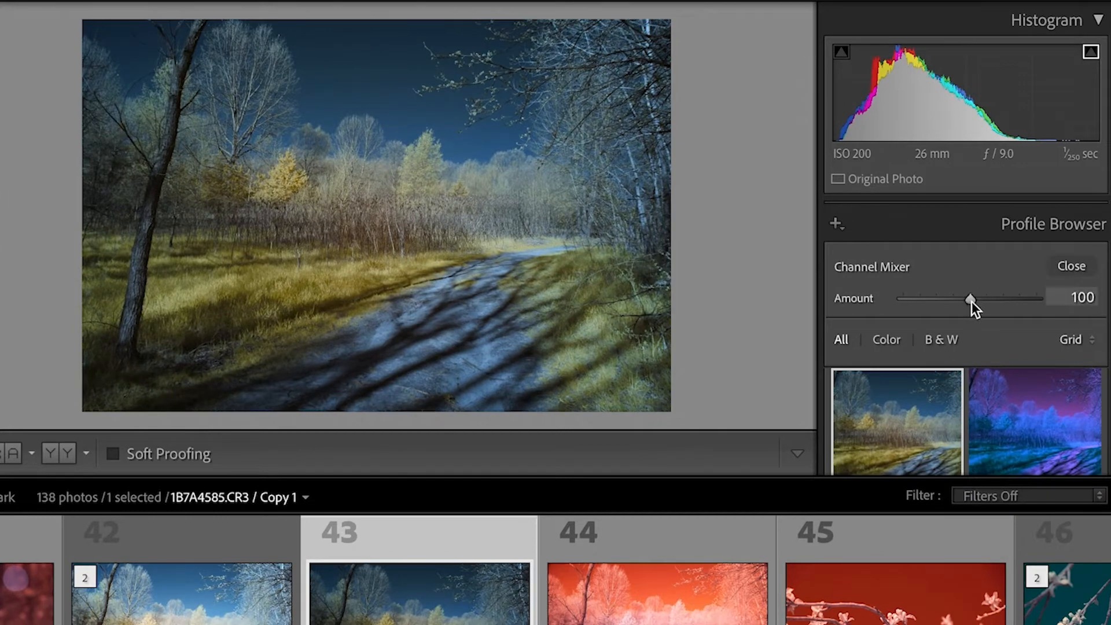
mouse_move(971, 301)
left_mouse_down()
mouse_move(986, 302)
mouse_move(937, 302)
mouse_move(962, 302)
left_mouse_up()
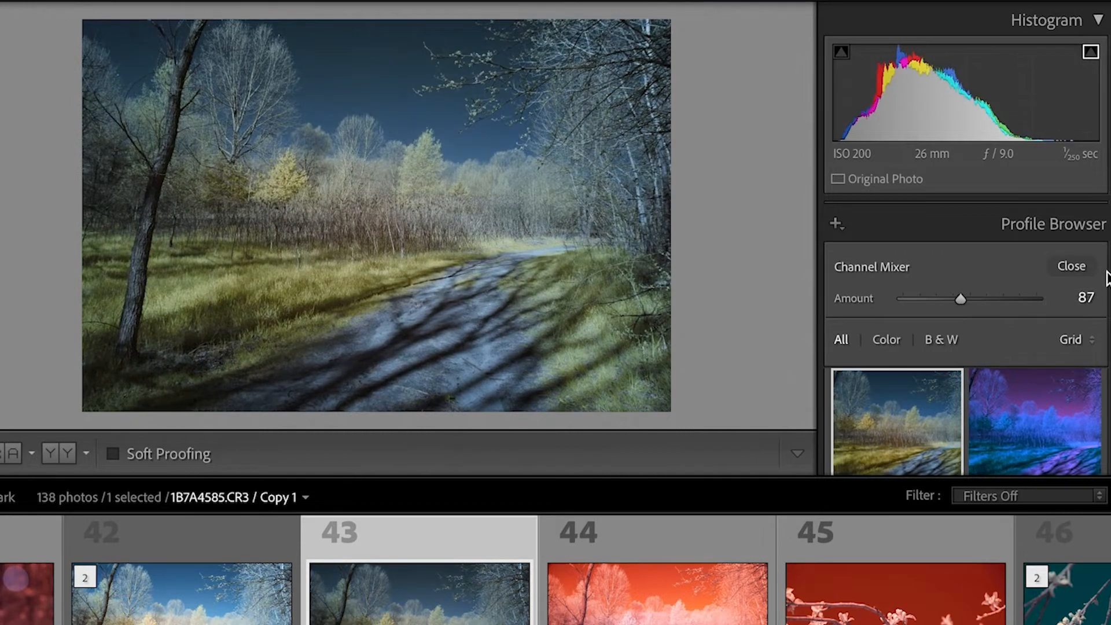
left_click(1075, 268)
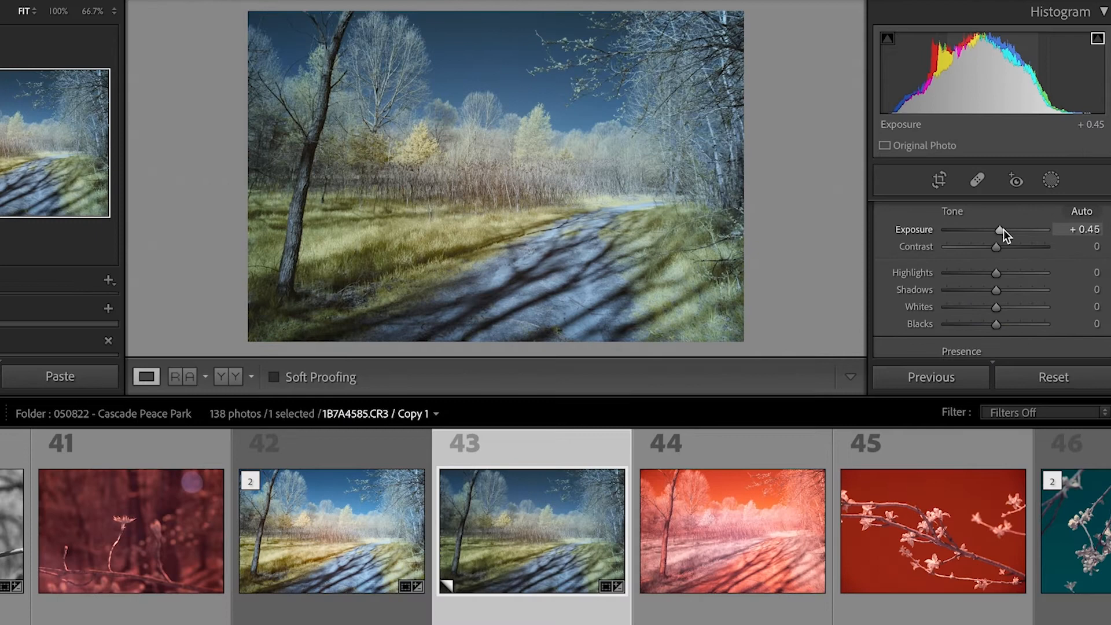
Adjust the path photo's exposure and contrast, set its orange luminance to +7, and fine-tune the yellow and aqua luminance
mouse_move(1004, 230)
left_mouse_down()
mouse_move(993, 245)
mouse_move(1006, 244)
left_mouse_up()
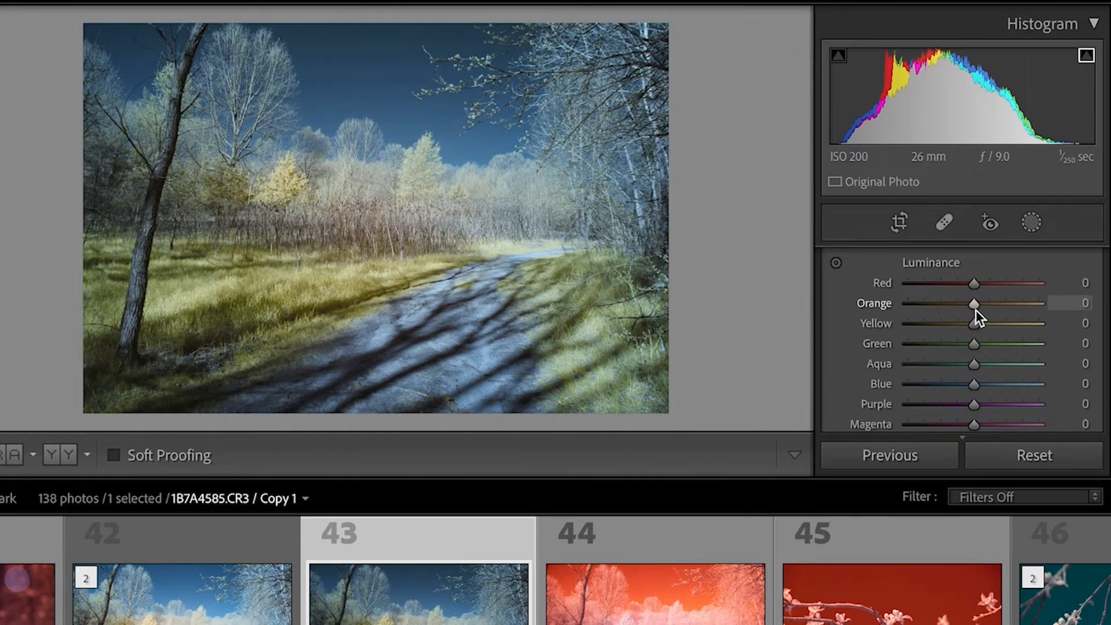
mouse_move(976, 308)
left_mouse_down()
mouse_move(949, 309)
mouse_move(985, 310)
mouse_move(952, 328)
mouse_move(974, 326)
left_mouse_up()
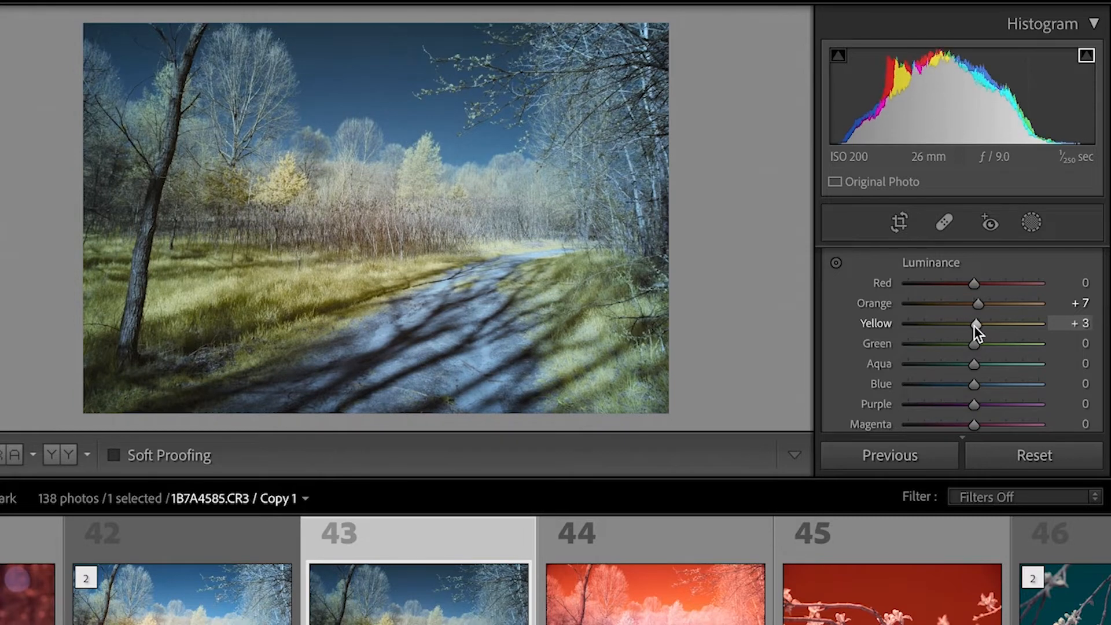
mouse_move(973, 367)
left_mouse_down()
mouse_move(942, 364)
mouse_move(986, 353)
mouse_move(975, 357)
left_mouse_up()
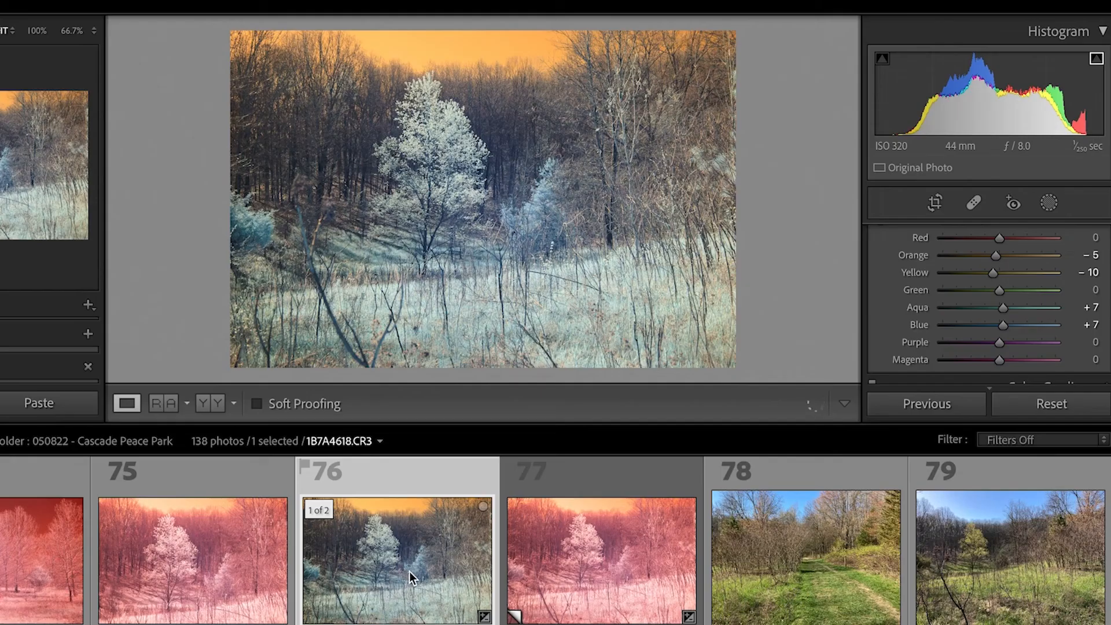
Apply the Canon R5 Super Color profile to the pink virtual copy of the white tree photo 1B7A4618.CR3
left_click(409, 571)
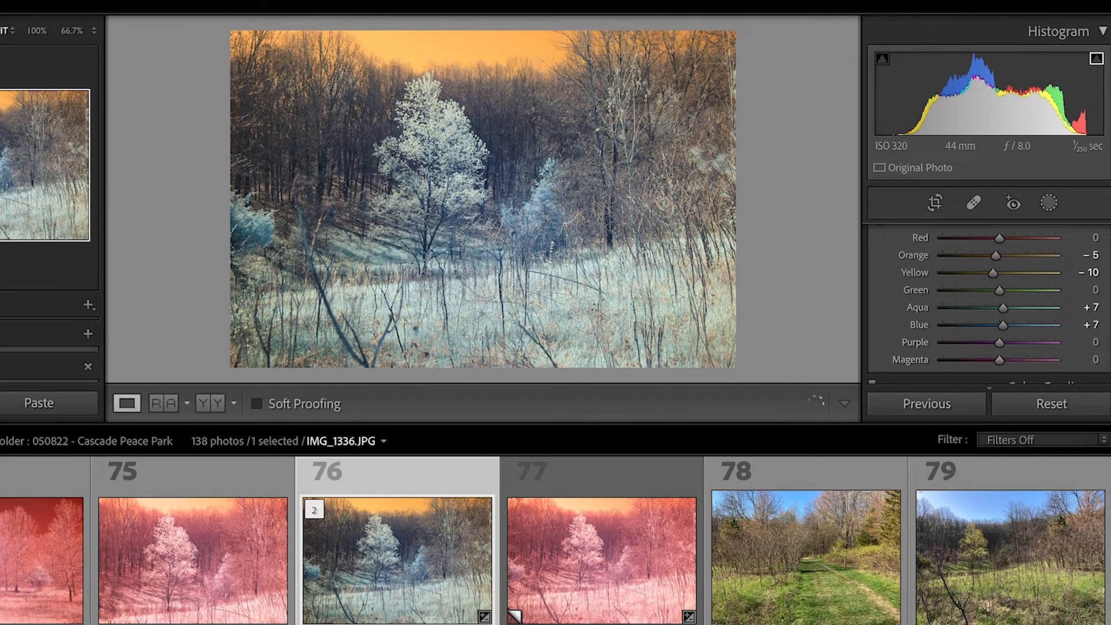
scroll(989, 304, "up", 10)
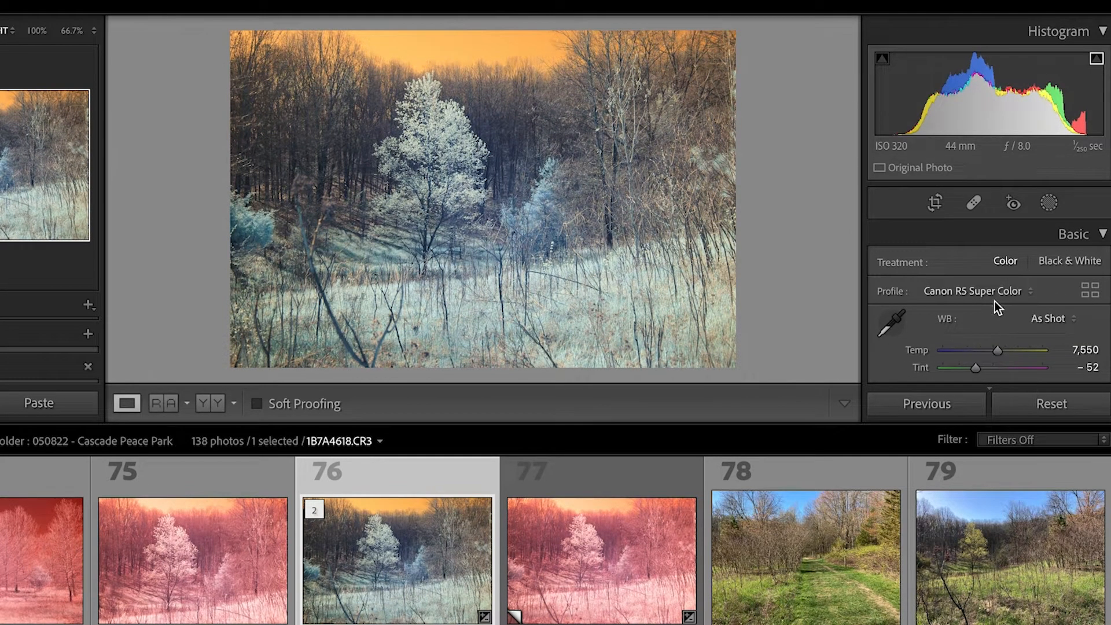
left_click(612, 555)
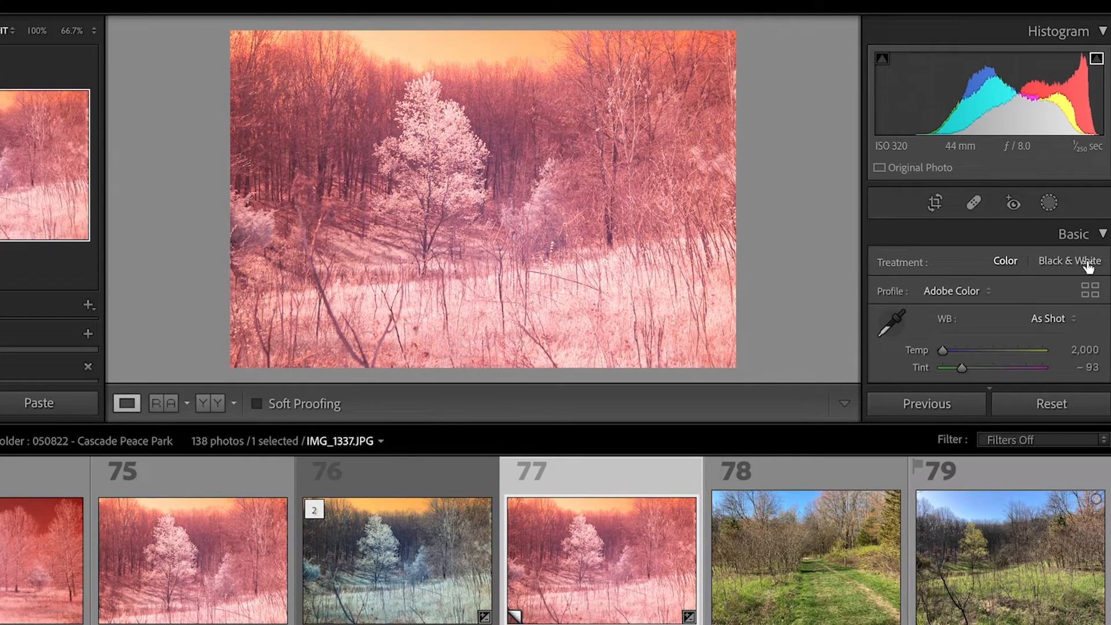
left_click(986, 292)
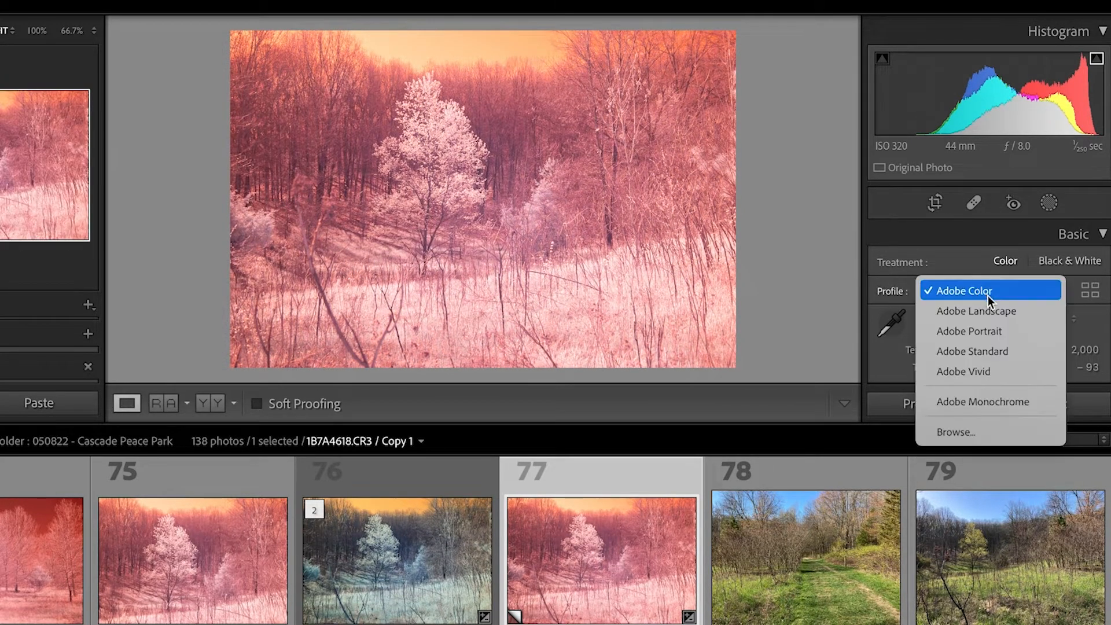
left_click(950, 431)
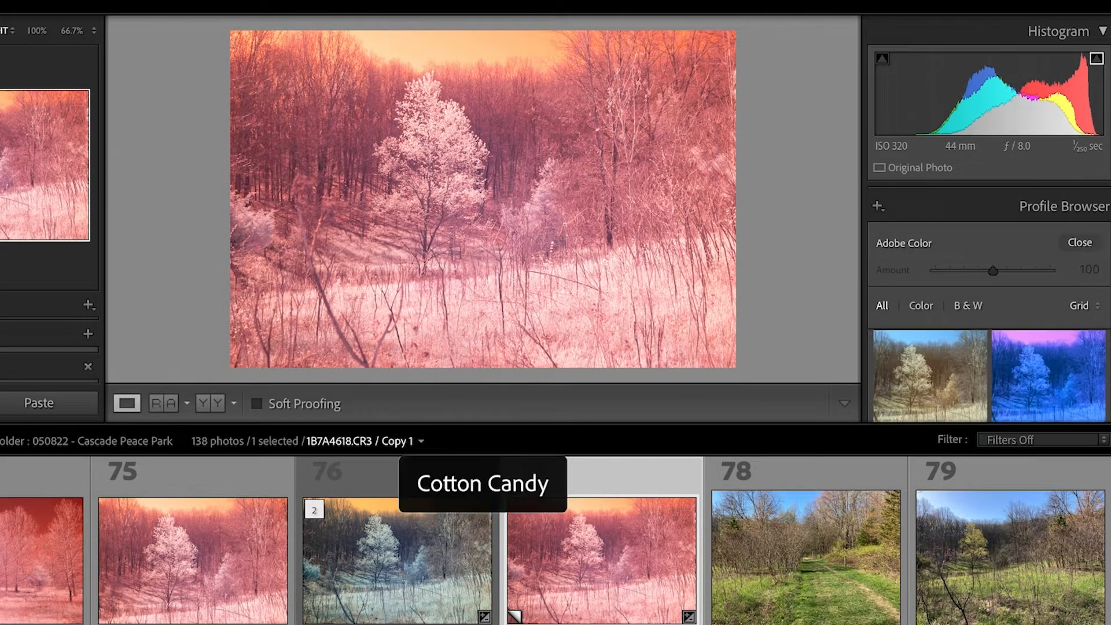
scroll(989, 375, "up", 5)
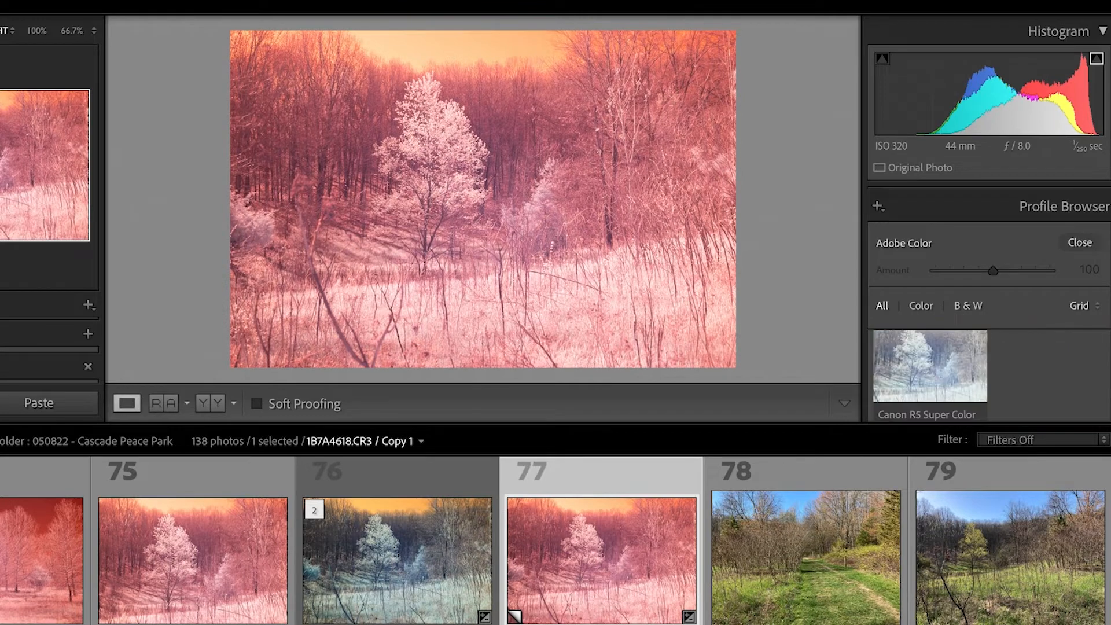
scroll(989, 375, "down", 1)
left_click(935, 378)
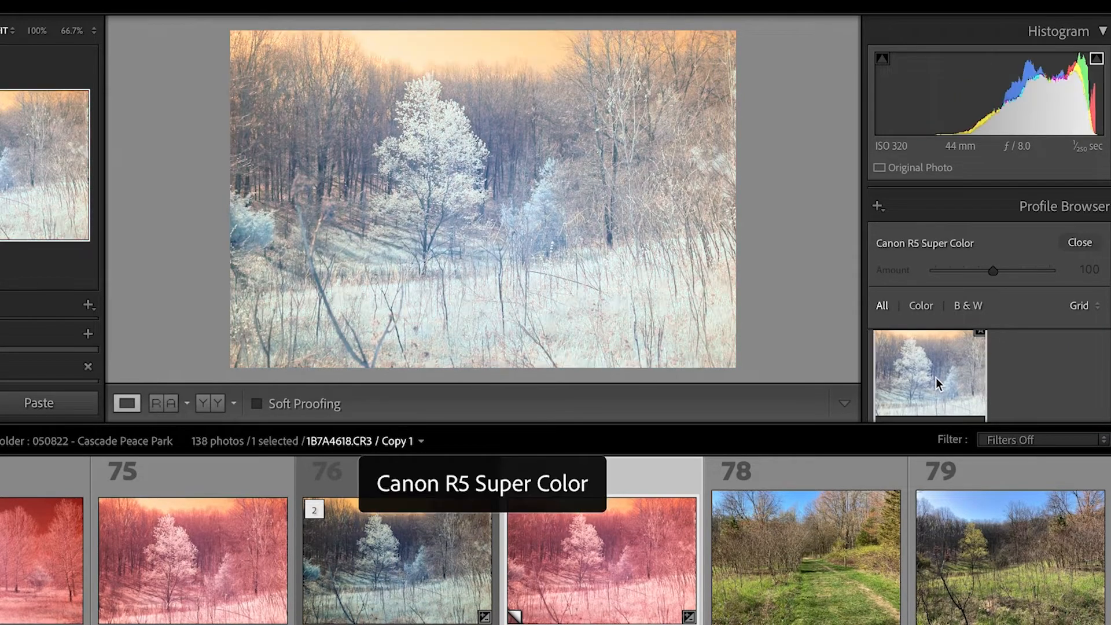
left_click(1080, 243)
Set the white tree copy's exposure to −1.15 and contrast to +31, and adjust its luminance from orange through aqua
scroll(989, 307, "down", 6)
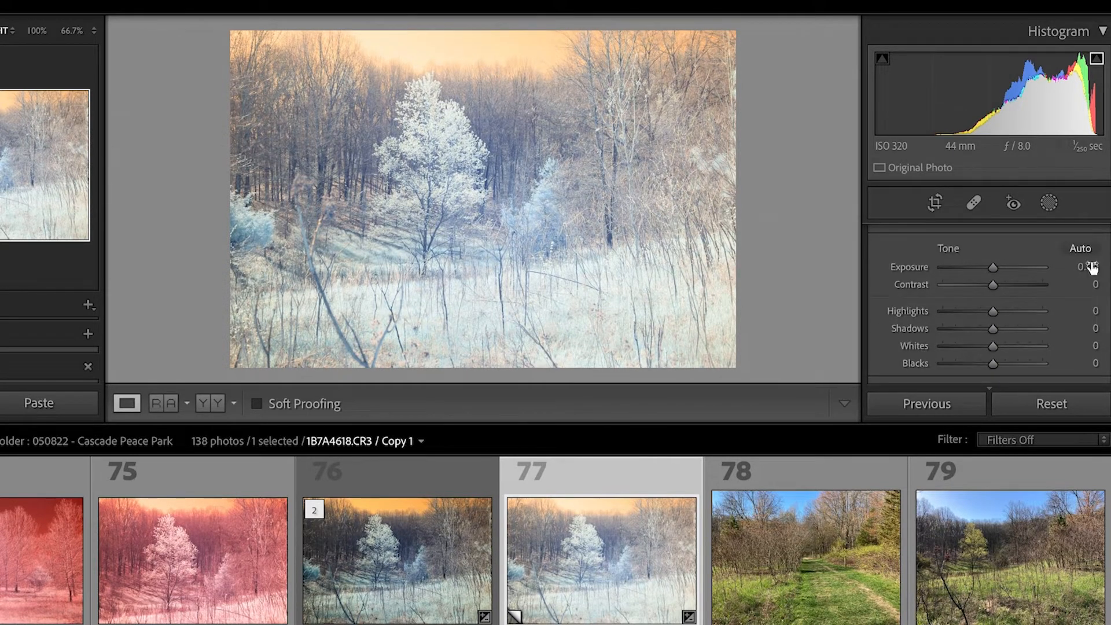
mouse_move(996, 268)
left_mouse_down()
mouse_move(984, 270)
mouse_move(1012, 285)
left_mouse_up()
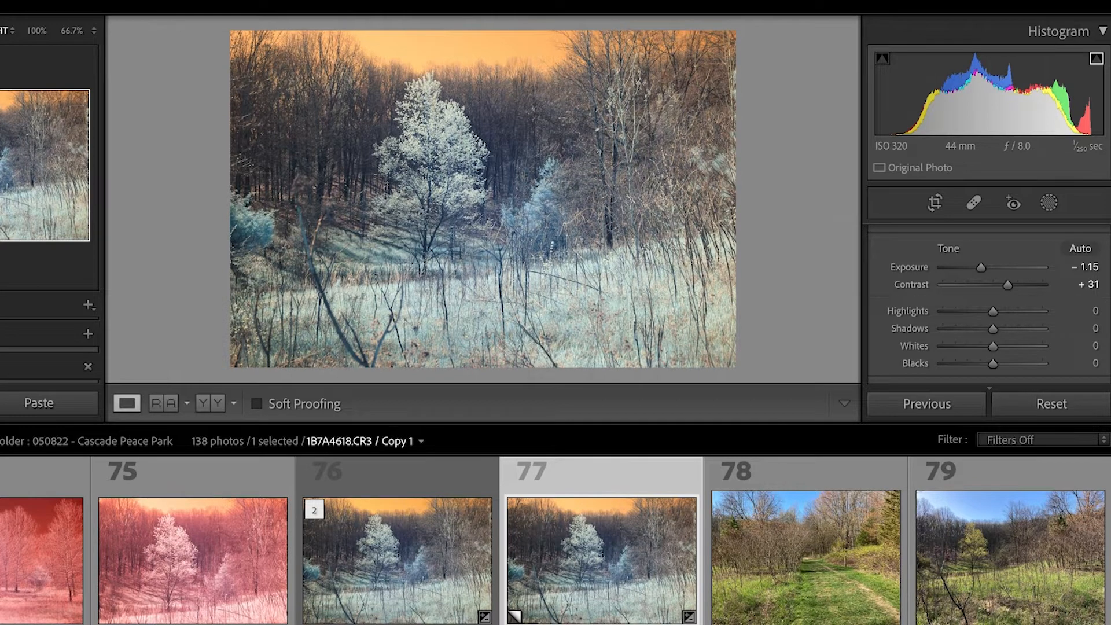
scroll(989, 306, "down", 10)
scroll(989, 307, "up", 3)
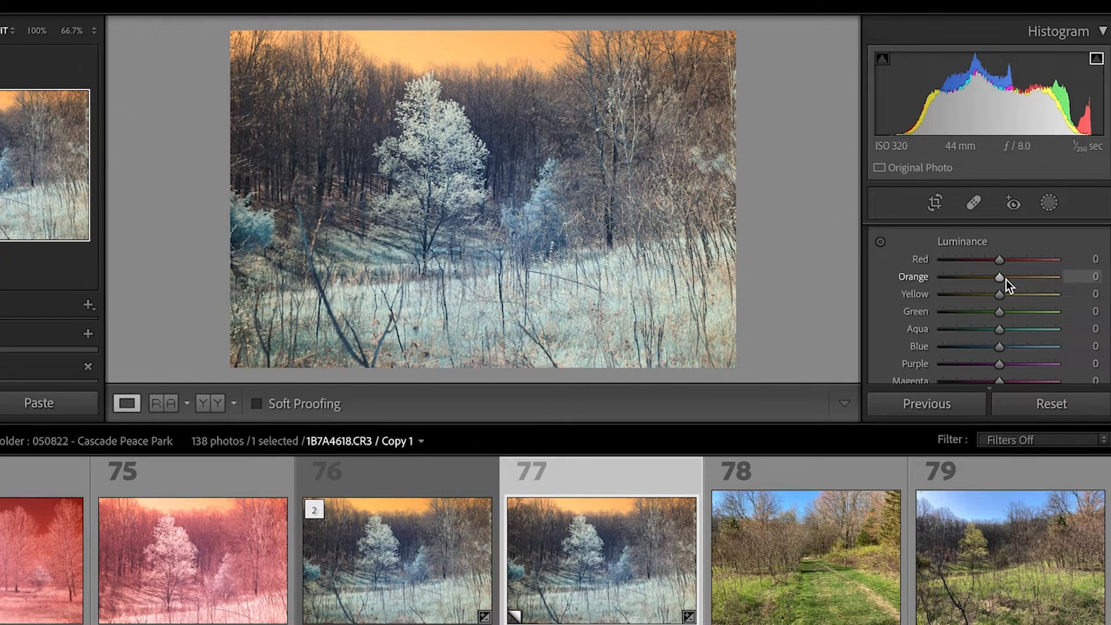
left_click_drag(1003, 281, 999, 331)
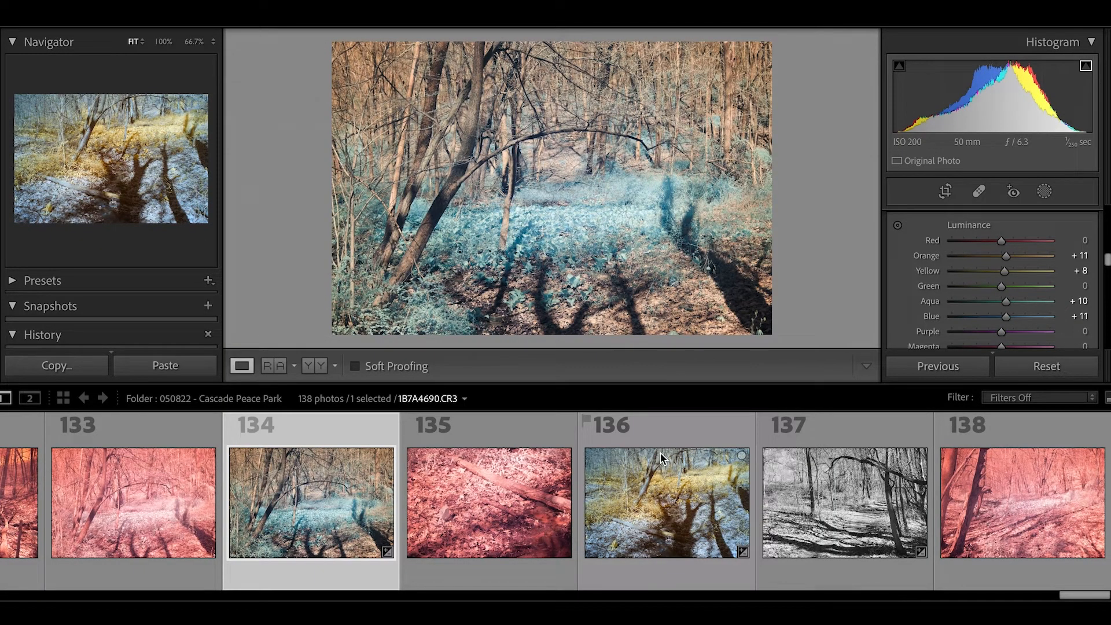
Compare the profile and white balance of the yellow woodland photo 1B7A4691.CR3 with the teal woodland photo 1B7A4688.CR3
left_click(673, 442)
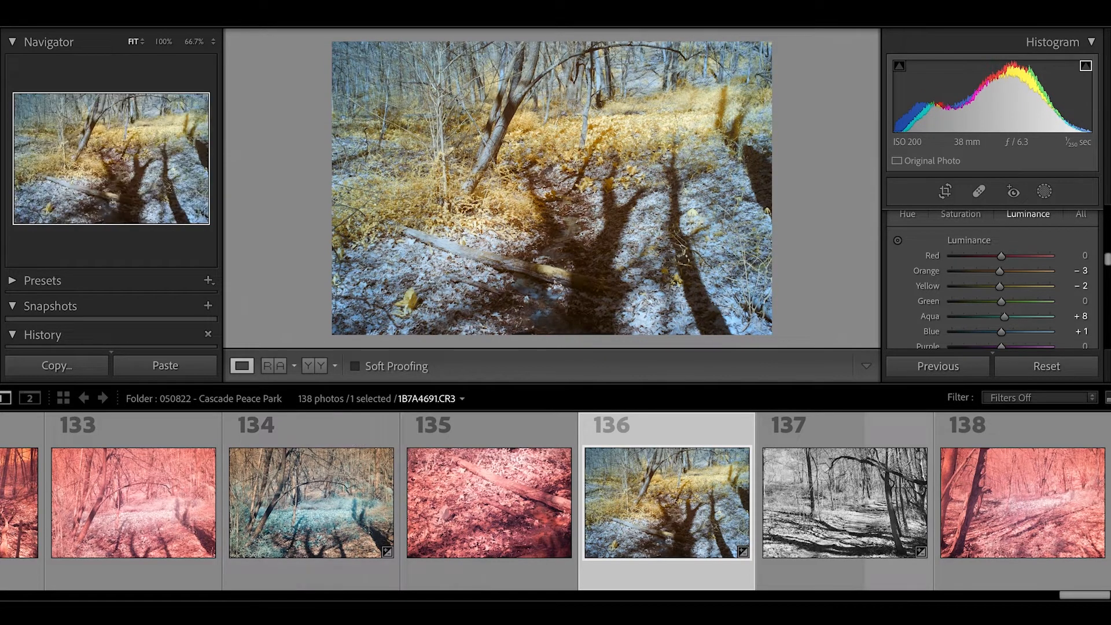
left_click_drag(1107, 261, 1106, 213)
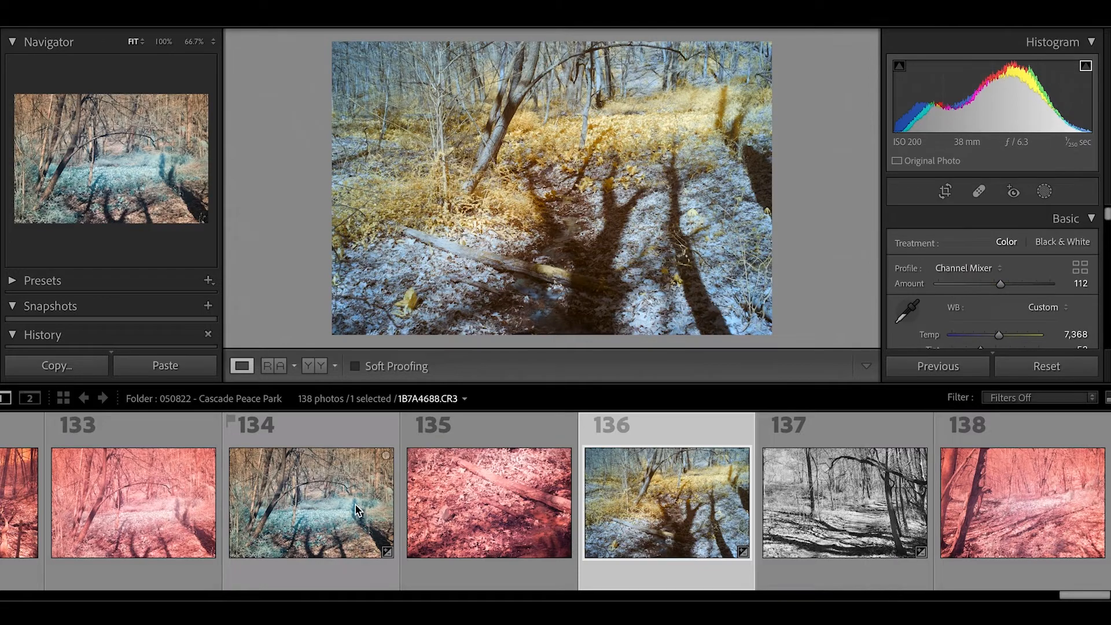
left_click(329, 436)
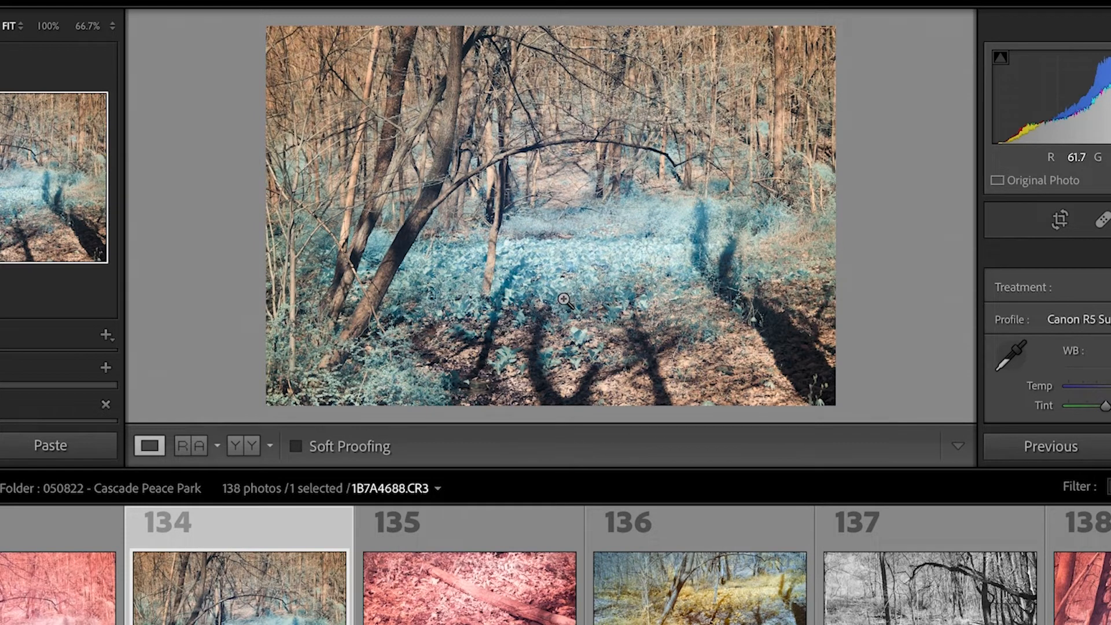
left_click(723, 539)
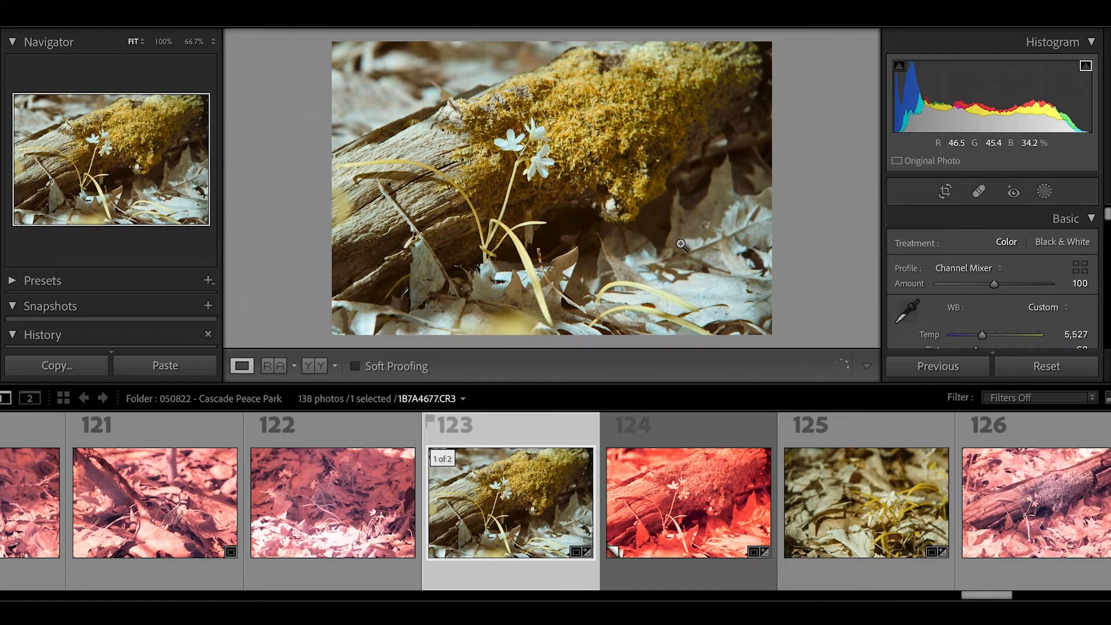
Apply the Channel Mixer profile to the red virtual copy of the mossy log photo 1B7A4677.CR3
left_click(702, 506)
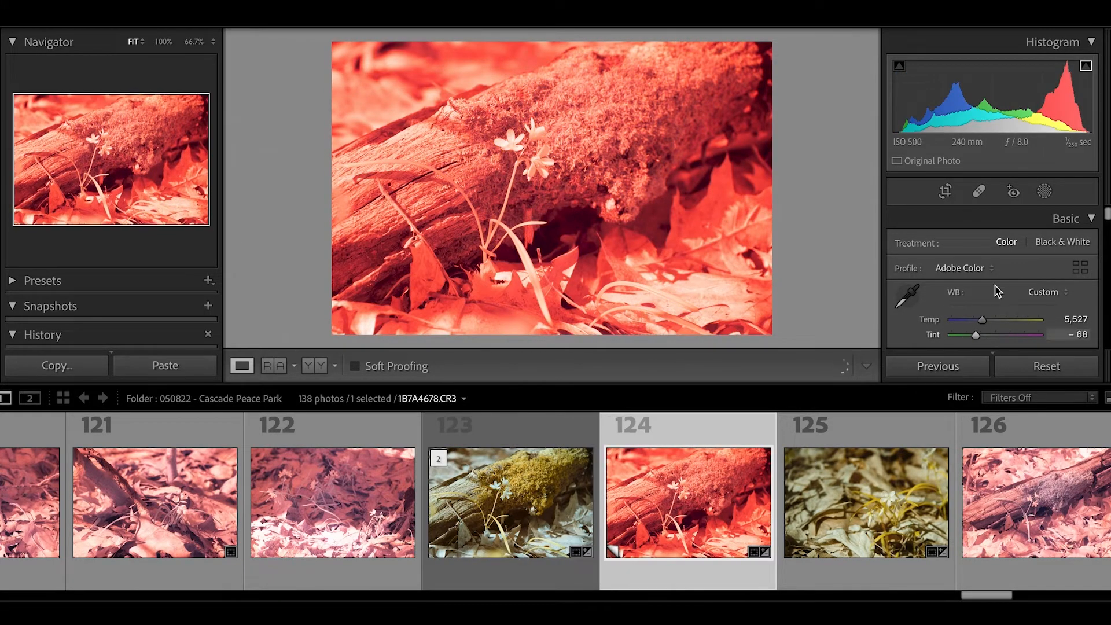
left_click(991, 267)
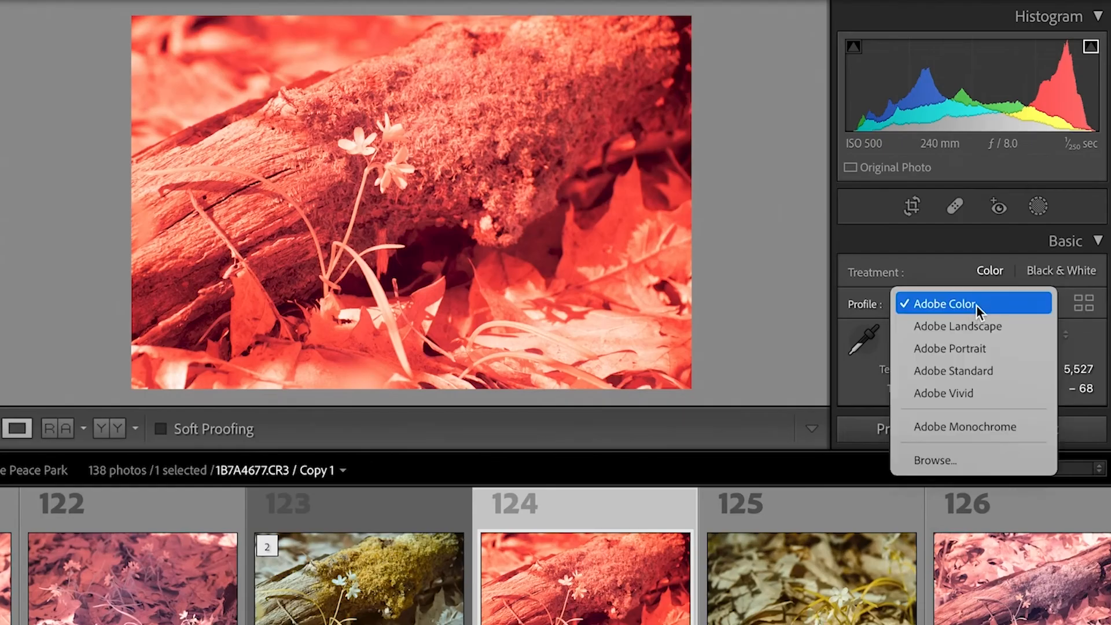
left_click(938, 464)
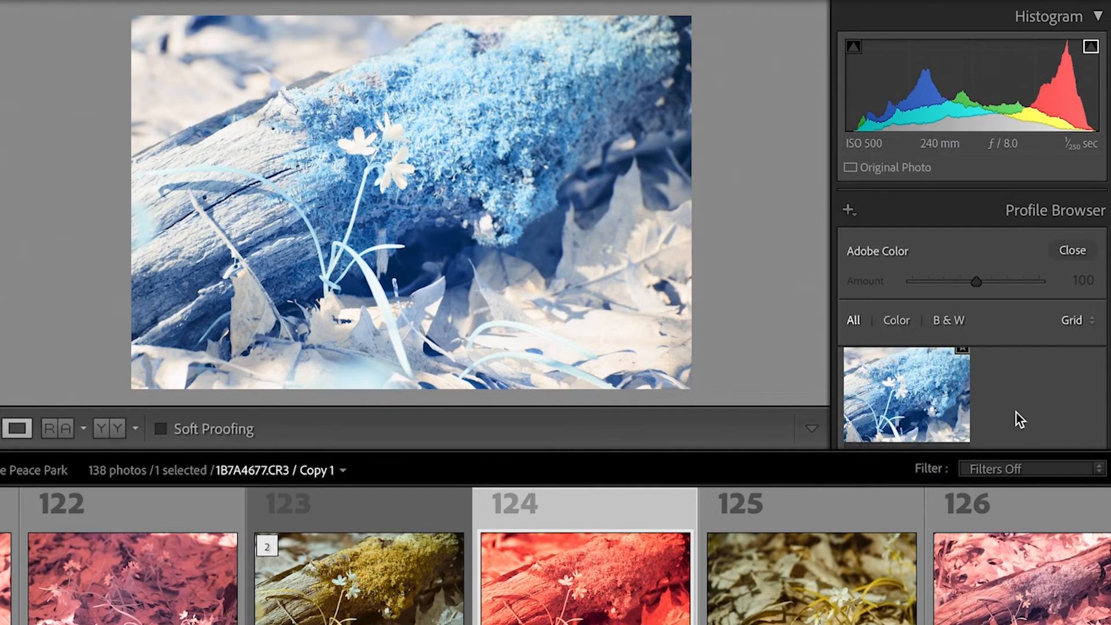
scroll(913, 431, "down", 3)
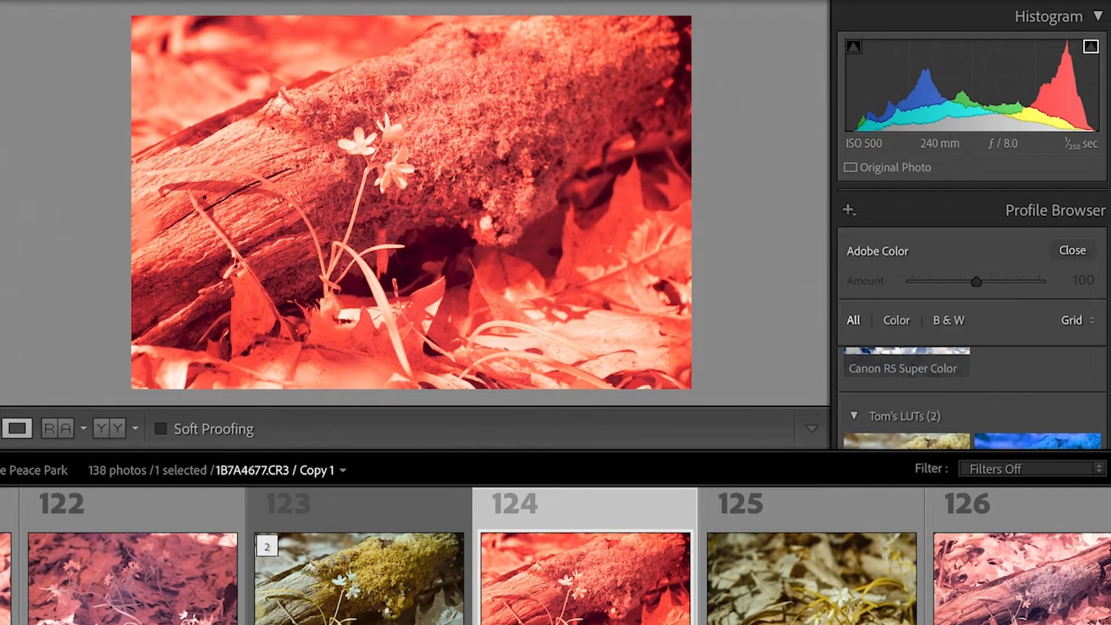
left_click(913, 431)
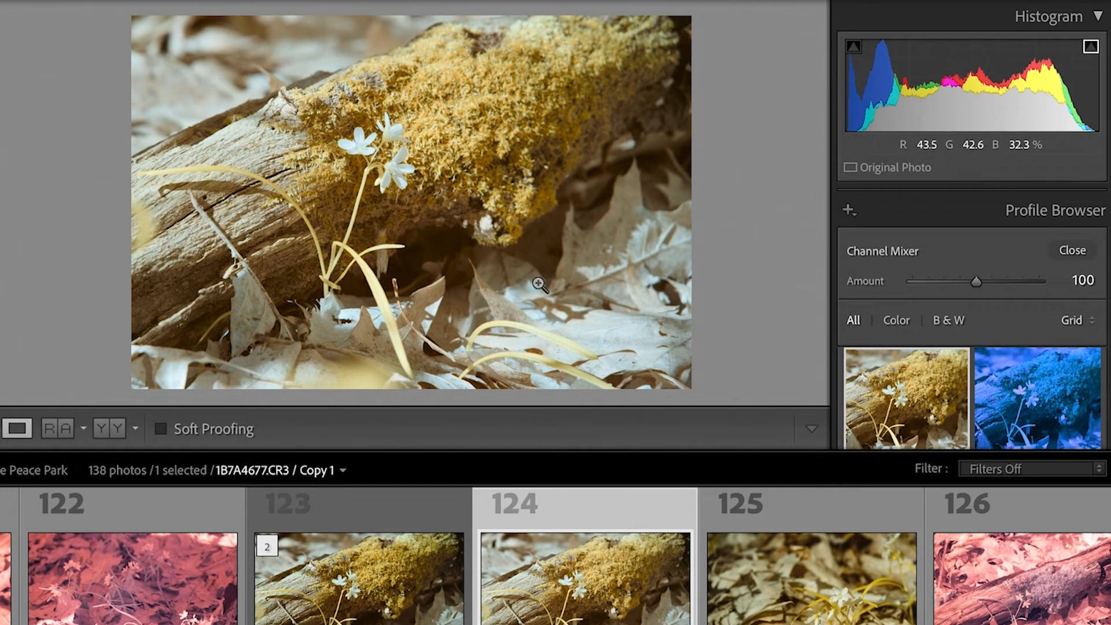
left_click(1077, 253)
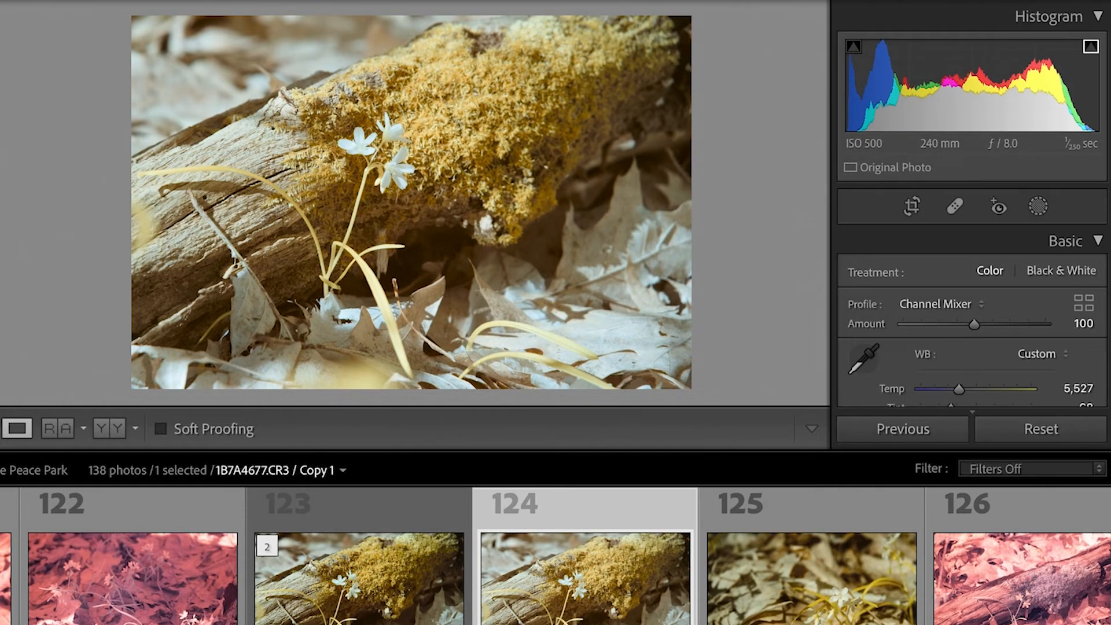
Set the aqua luminance of the mossy log copy to −22
scroll(973, 319, "down", 15)
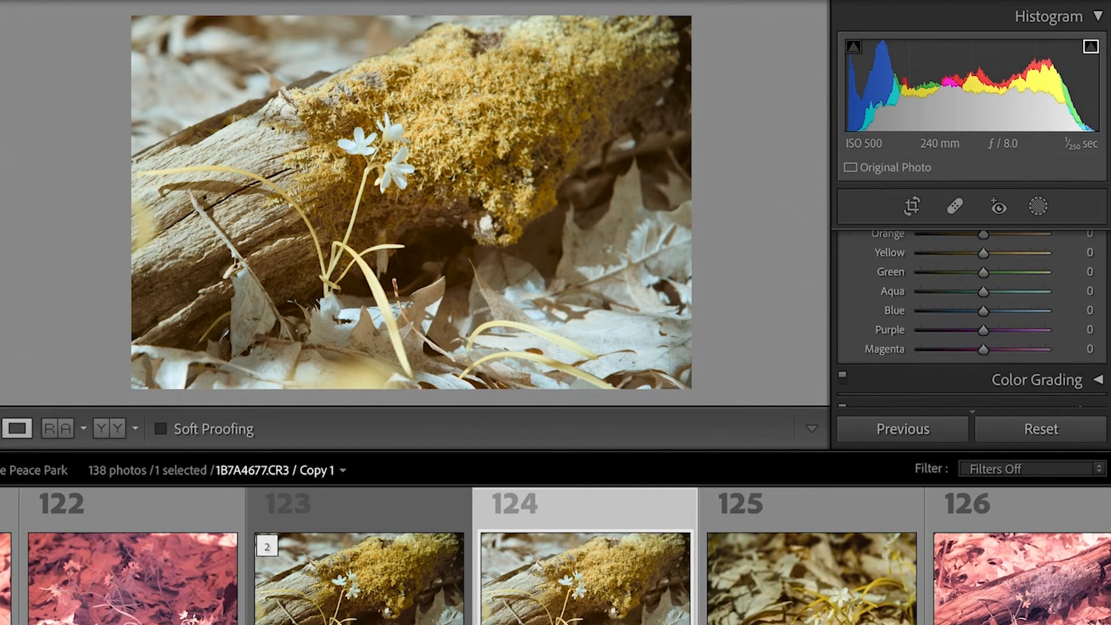
scroll(973, 318, "up", 2)
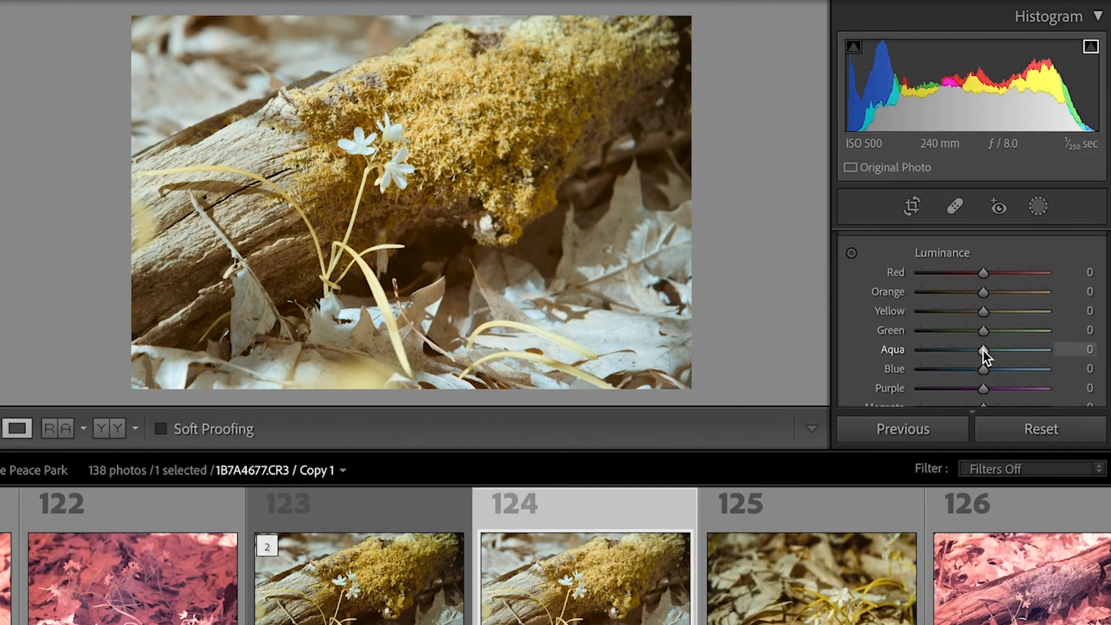
mouse_move(982, 350)
left_mouse_down()
mouse_move(953, 354)
mouse_move(972, 351)
left_mouse_up()
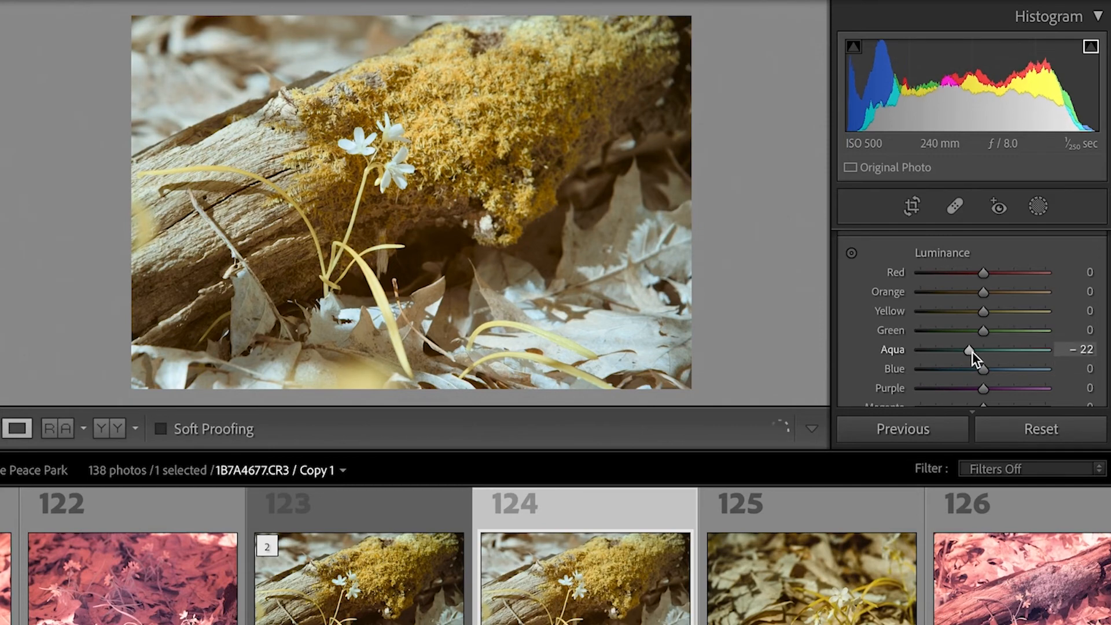